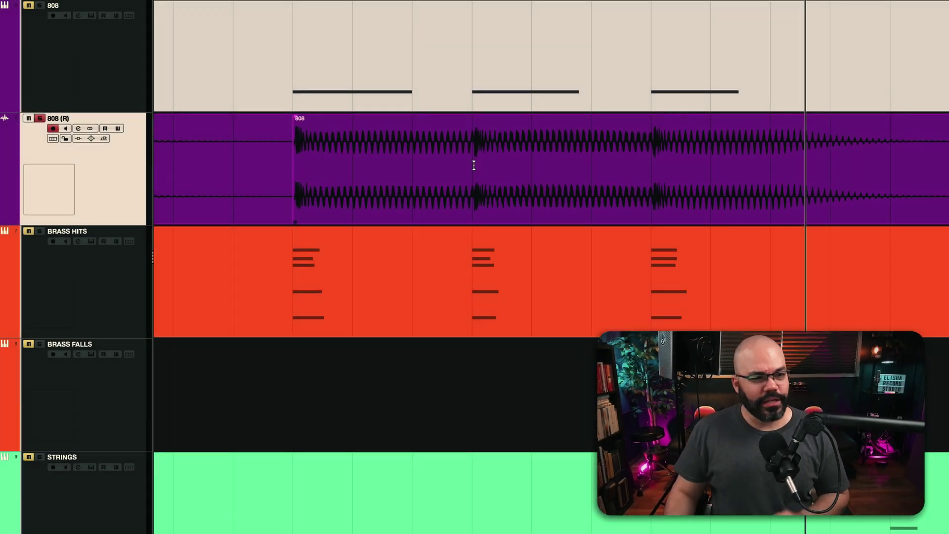
Step: Split the 808 (R) audio event into slices at 15.2.3, 15.3.1 and 15.3.3
{"action": "left_click", "coordinate": [404, 185]}
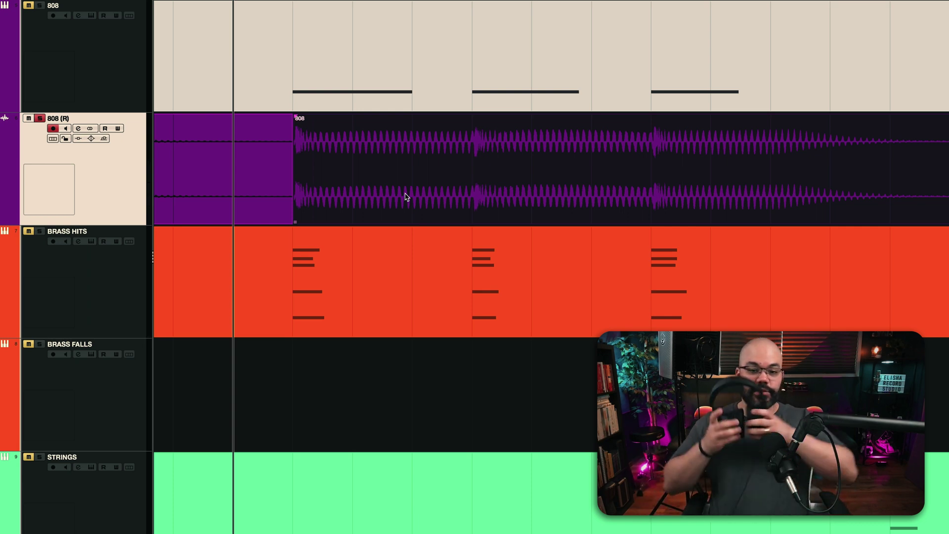
{"action": "key", "text": "space"}
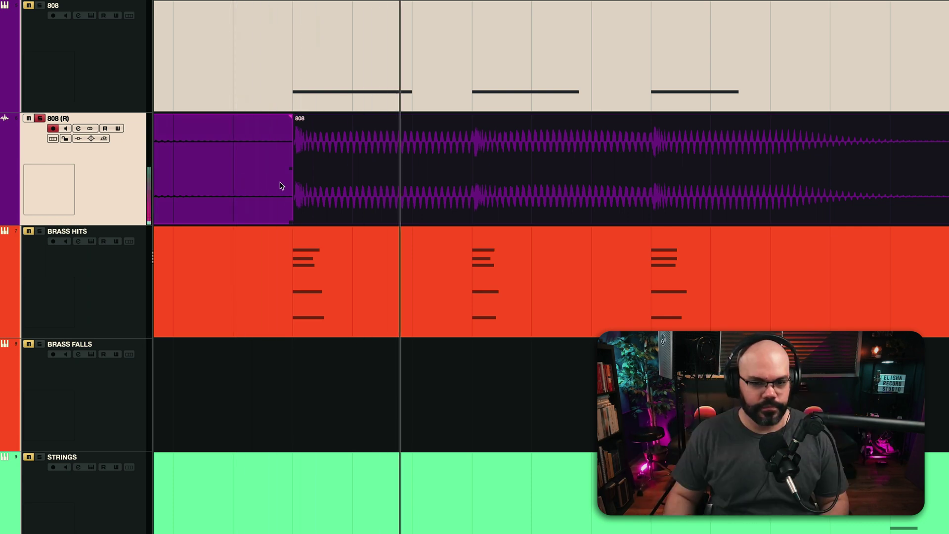
{"action": "key", "text": "3"}
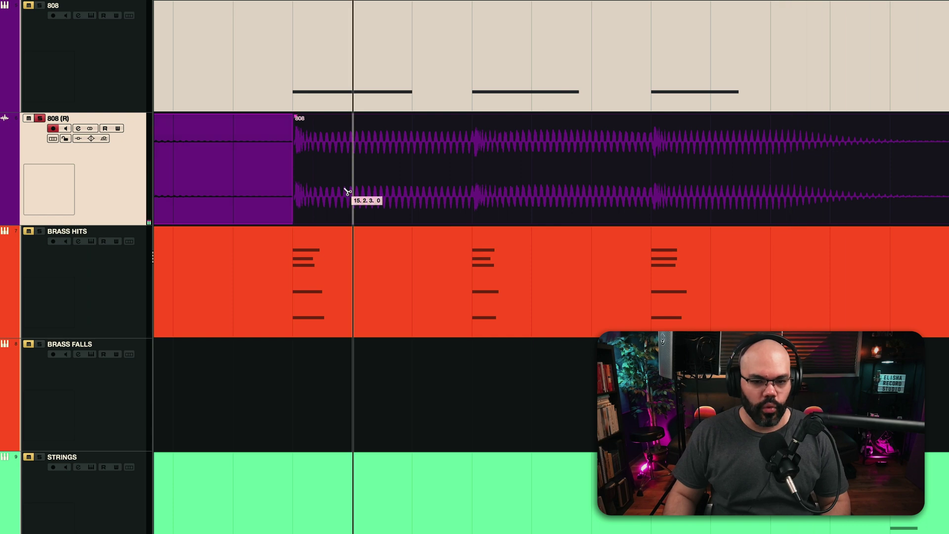
{"action": "left_click", "coordinate": [354, 196]}
{"action": "left_click", "coordinate": [426, 197]}
{"action": "left_click", "coordinate": [473, 197]}
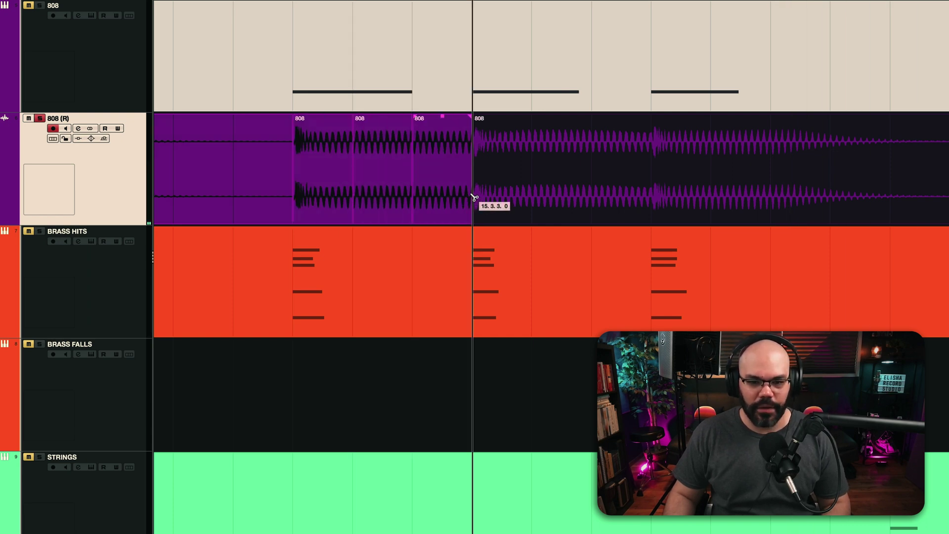
Step: Swap the positions of the second and third short slices on the 808 (R) track
{"action": "key", "text": "1"}
{"action": "left_click", "coordinate": [392, 197]}
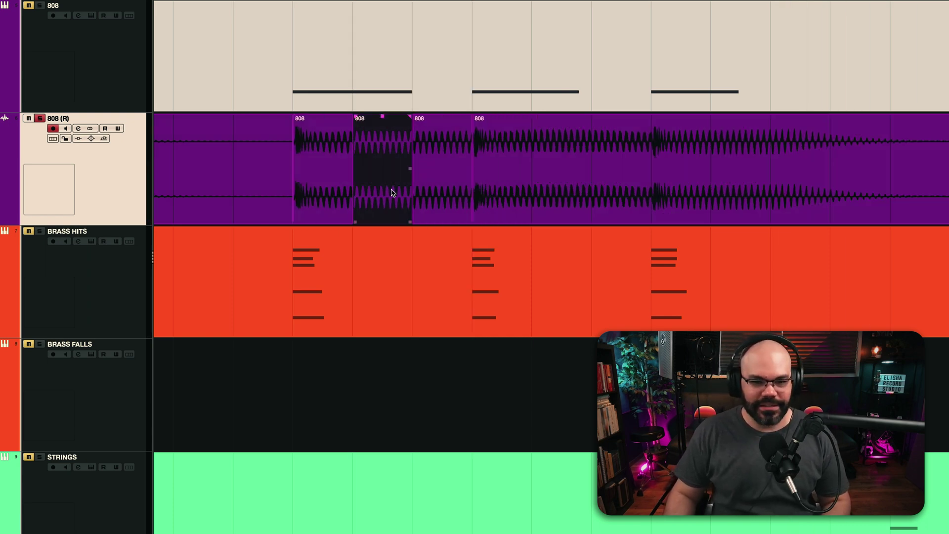
{"action": "left_click_drag", "start_coordinate": [392, 196], "coordinate": [332, 197]}
{"action": "left_click_drag", "start_coordinate": [432, 190], "coordinate": [382, 190]}
{"action": "left_click_drag", "start_coordinate": [303, 173], "coordinate": [428, 172]}
Step: Split the long remaining 808 event at 15.4.1, 15.4.3 and the start of its third hit
{"action": "left_click", "coordinate": [533, 191]}
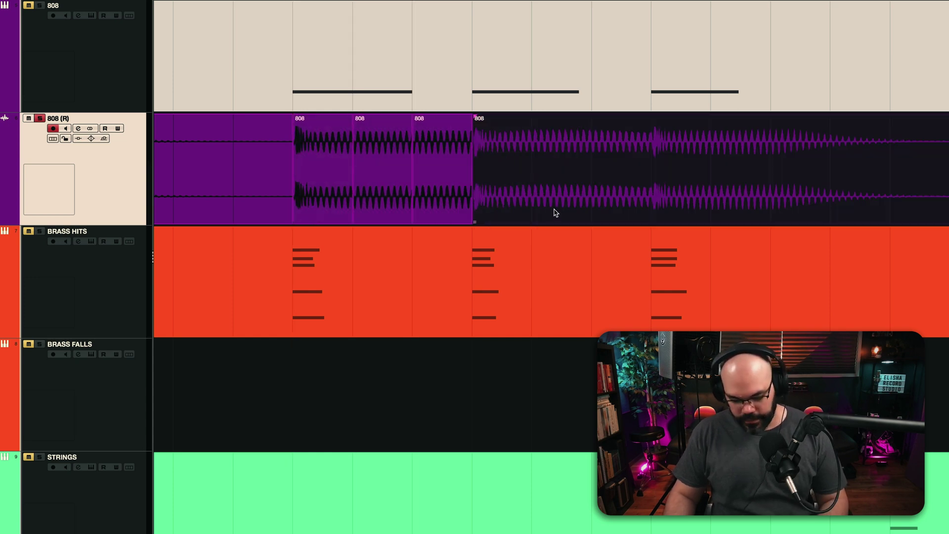
{"action": "key", "text": "3"}
{"action": "left_click", "coordinate": [538, 208]}
{"action": "left_click", "coordinate": [614, 207]}
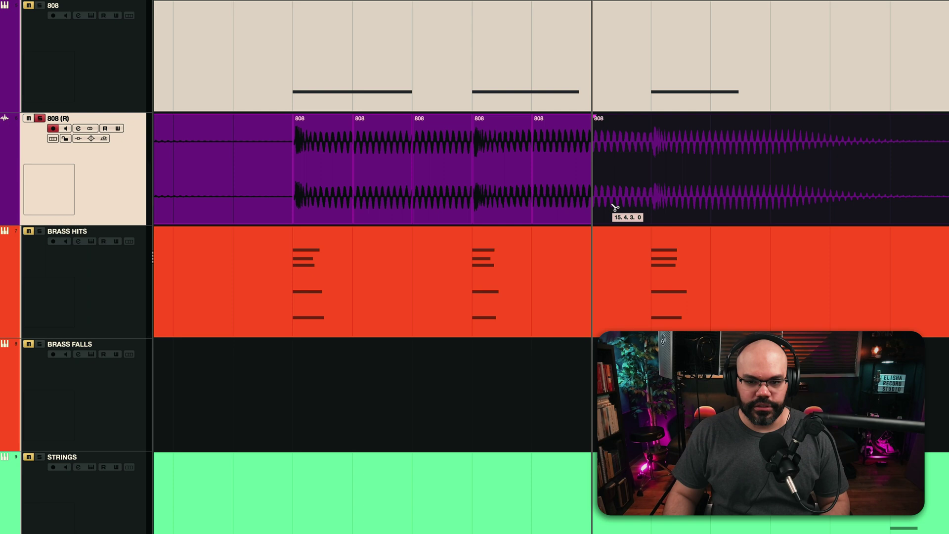
{"action": "left_click", "coordinate": [635, 208]}
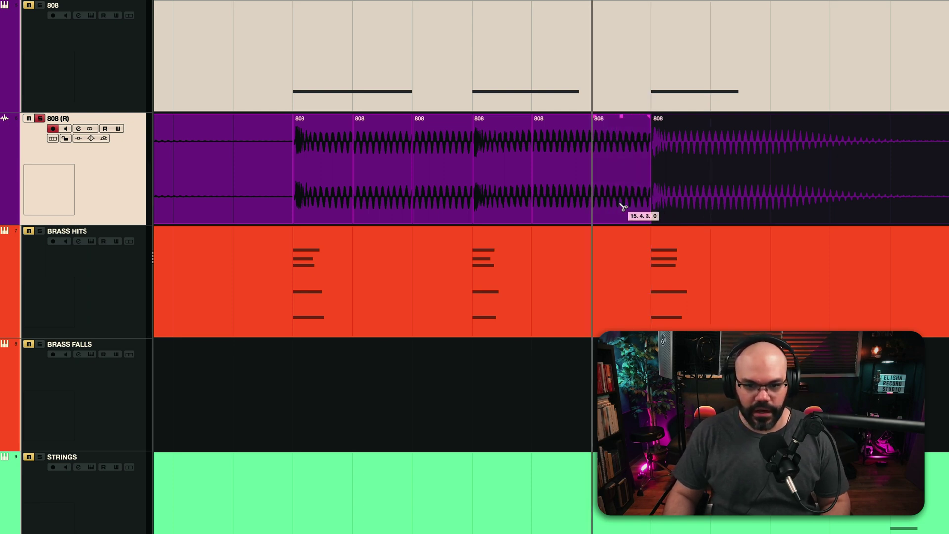
Step: Delete the slice just before the third 808 hit and move the final event earlier to fill the gap
{"action": "key", "text": "1"}
{"action": "left_click", "coordinate": [625, 205]}
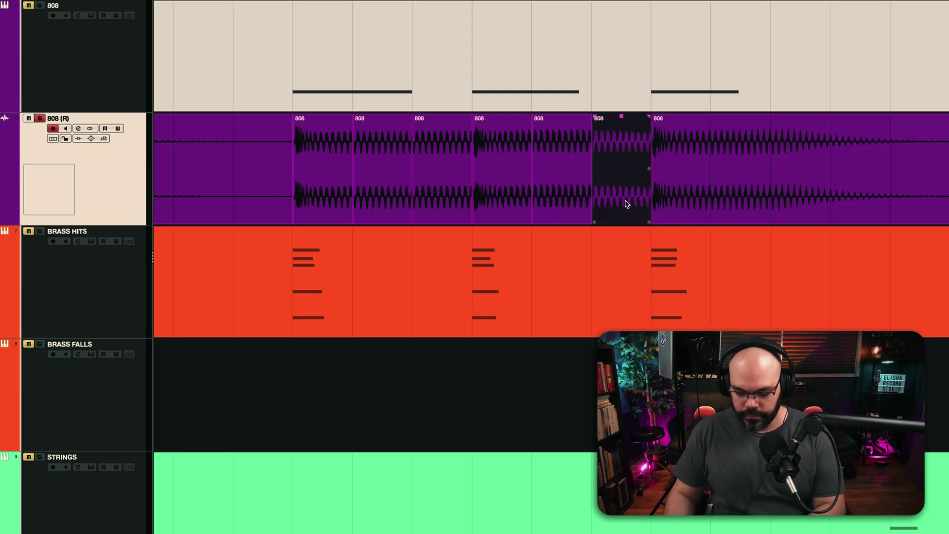
{"action": "key", "text": "Delete"}
{"action": "left_click_drag", "start_coordinate": [680, 206], "coordinate": [621, 207]}
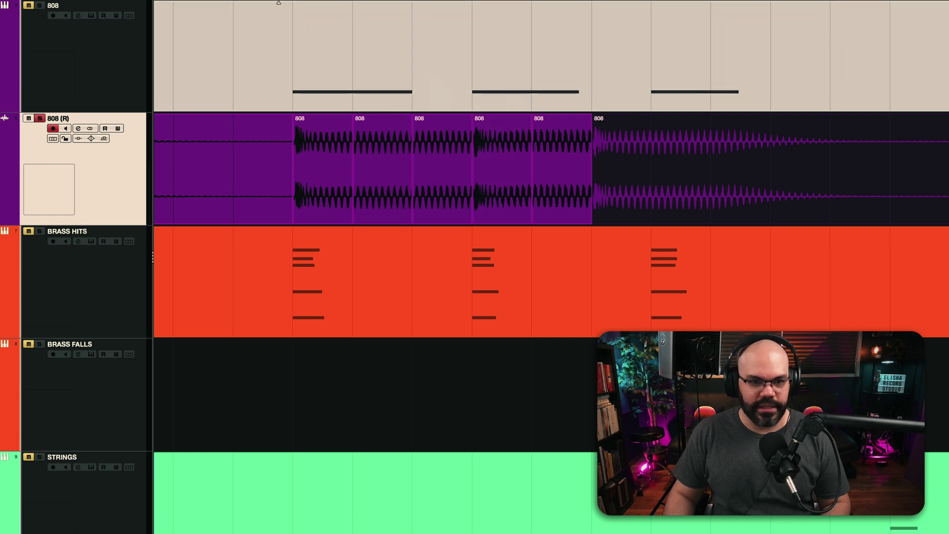
Step: Play back the rearranged 808 slices and examine the waveform closely at a cut between two slices
{"action": "key", "text": "space"}
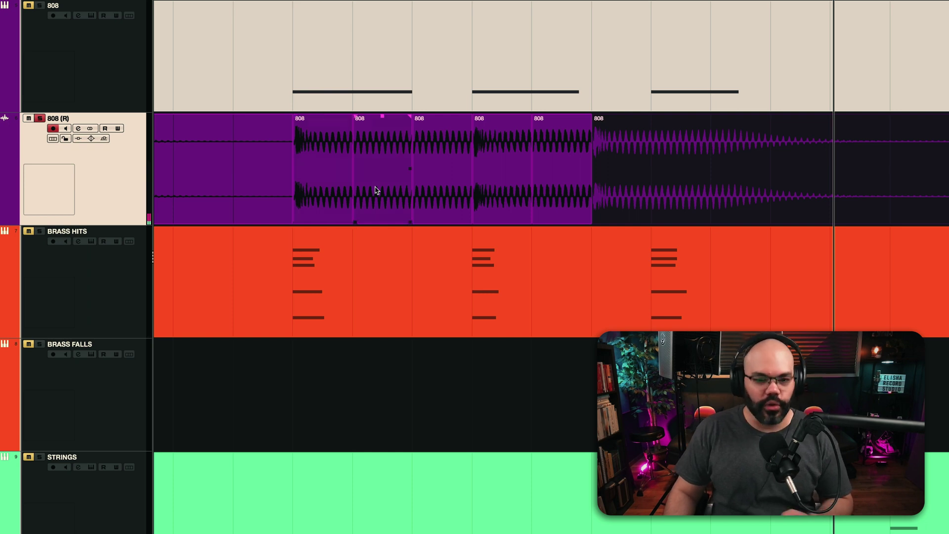
{"action": "left_click_drag", "start_coordinate": [544, 1], "coordinate": [527, 4]}
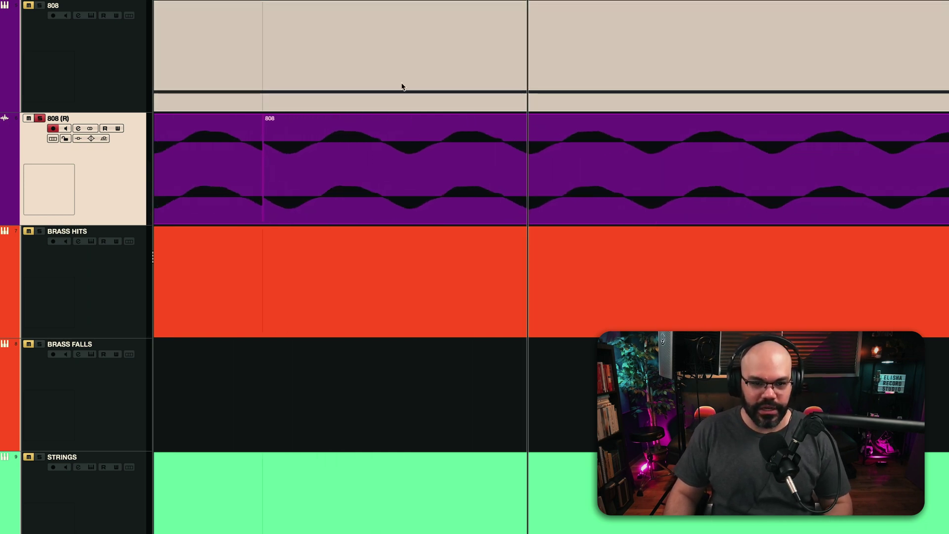
{"action": "scroll", "coordinate": [383, 106], "scroll_direction": "left", "scroll_amount": 1}
{"action": "scroll", "coordinate": [381, 108], "scroll_direction": "left", "scroll_amount": 2}
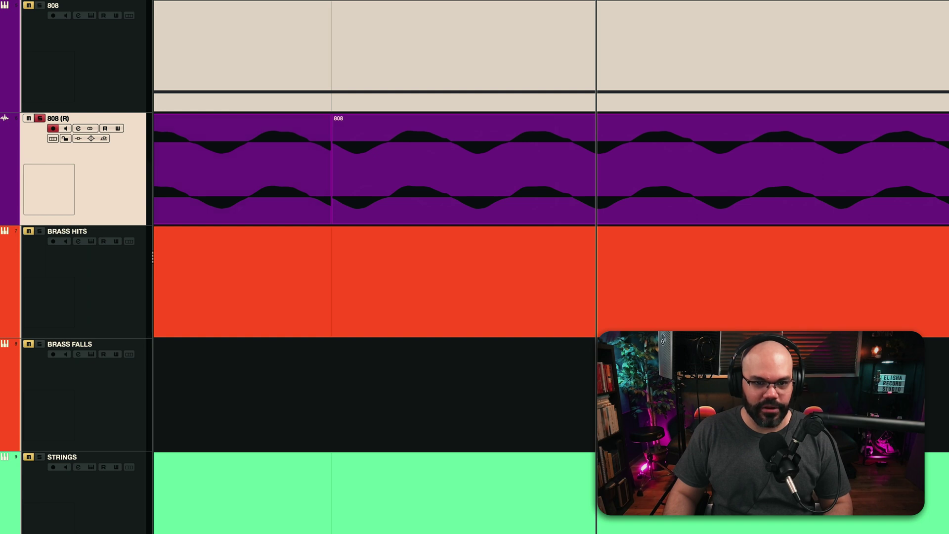
{"action": "key", "text": "w"}
{"action": "key", "text": "w"}
{"action": "key", "text": "w"}
Step: Try a crossfade between the first two slices on the 808 (R) track, examine its overlap, and undo it
{"action": "left_click", "coordinate": [901, 199]}
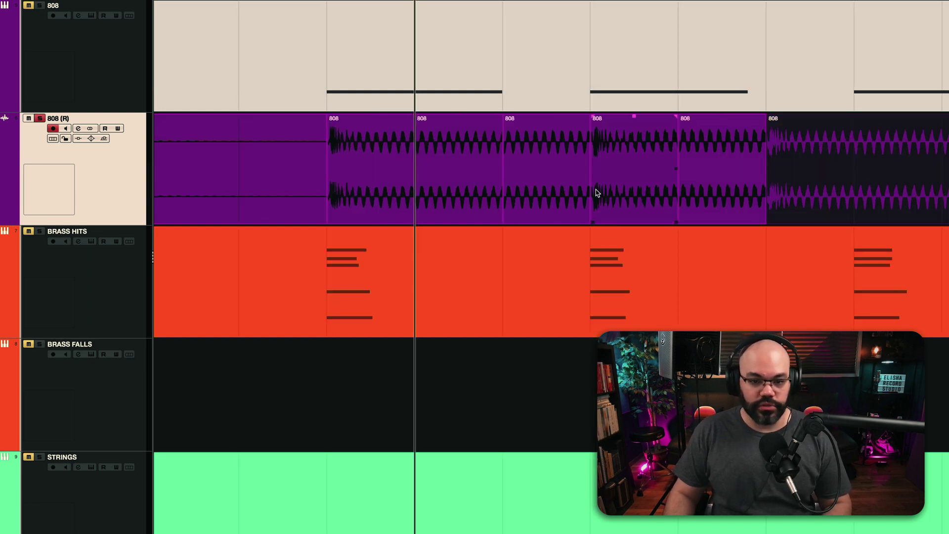
{"action": "left_click", "coordinate": [386, 199]}
{"action": "left_click", "coordinate": [464, 205], "text": "shift"}
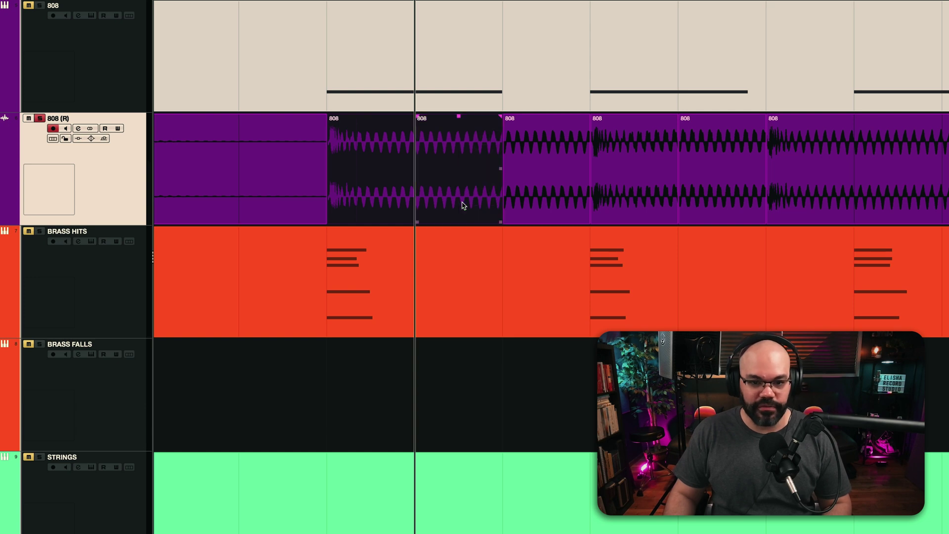
{"action": "left_click", "coordinate": [579, 190]}
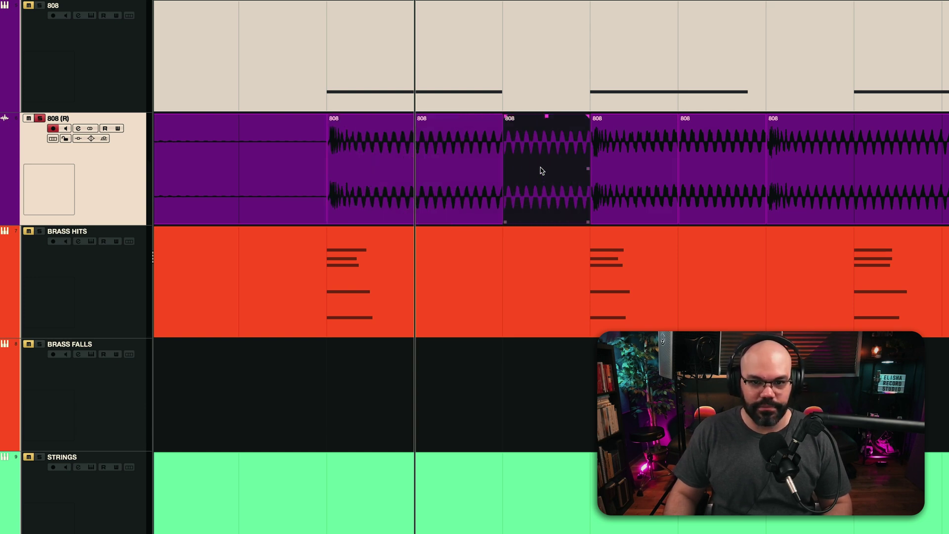
{"action": "key", "text": "x"}
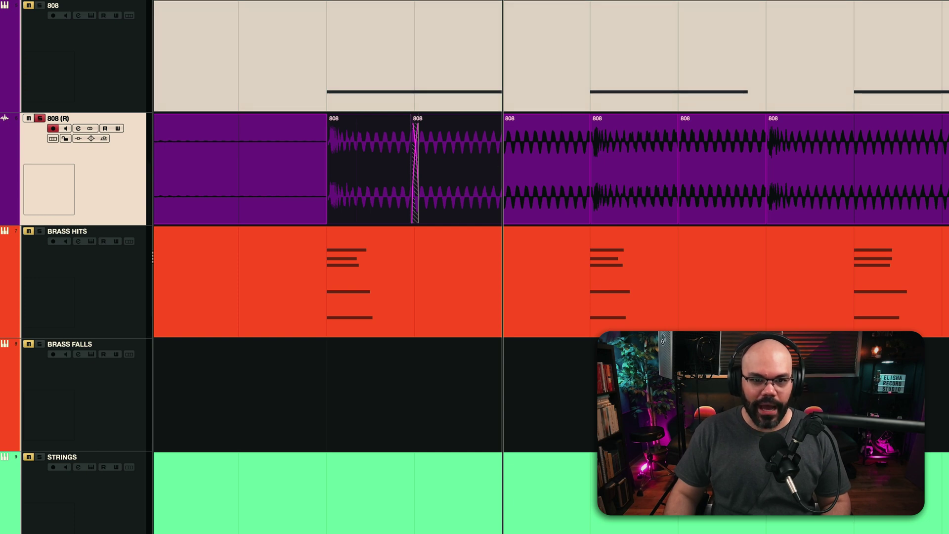
{"action": "left_click_drag", "start_coordinate": [410, 0], "coordinate": [407, 1]}
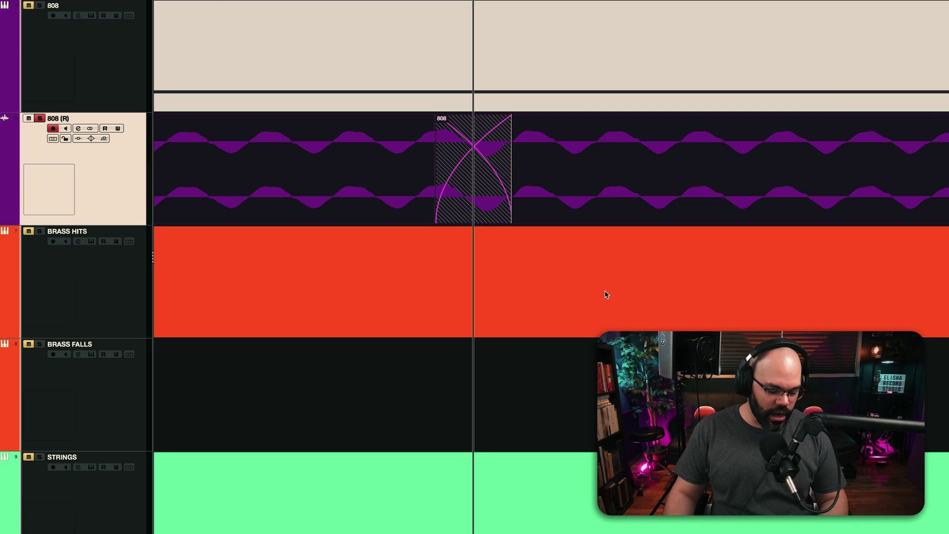
{"action": "key", "text": "super+z"}
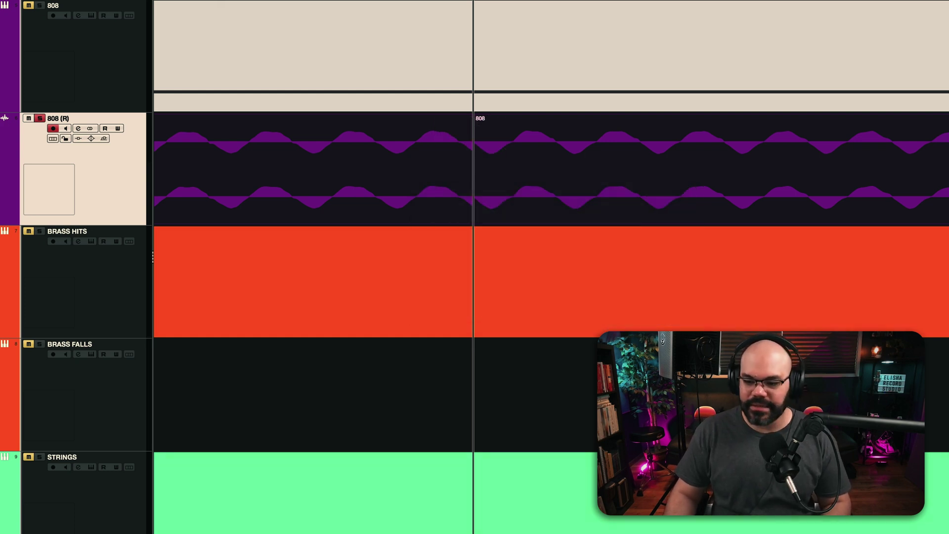
Step: Open the Auto Fades settings for the 808 (R) track
{"action": "key", "text": "g"}
{"action": "key", "text": "g"}
{"action": "key", "text": "g"}
{"action": "key", "text": "g"}
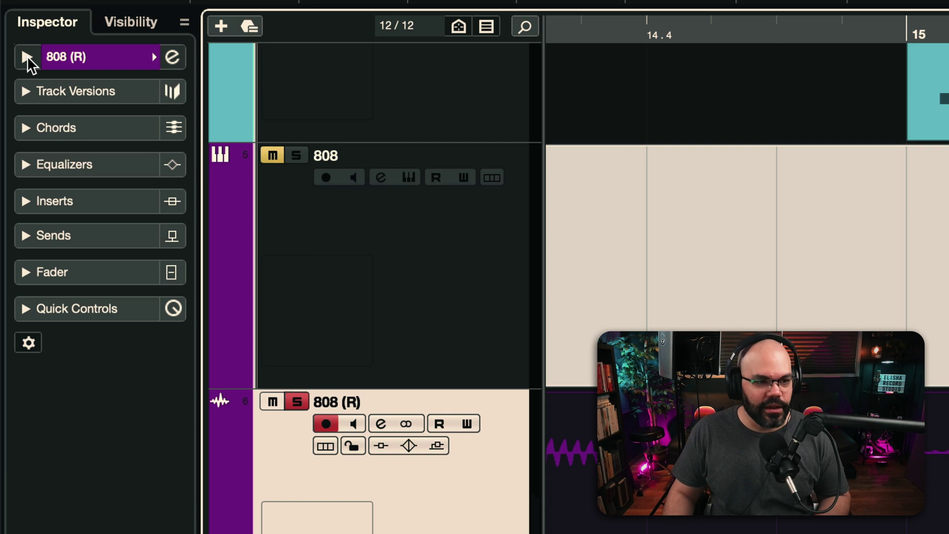
{"action": "left_click", "coordinate": [27, 57]}
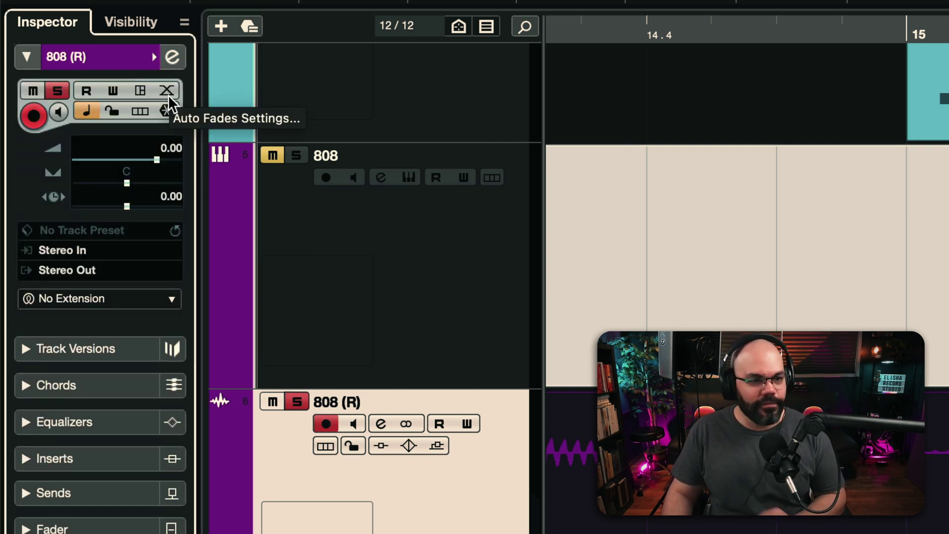
{"action": "left_click", "coordinate": [167, 91]}
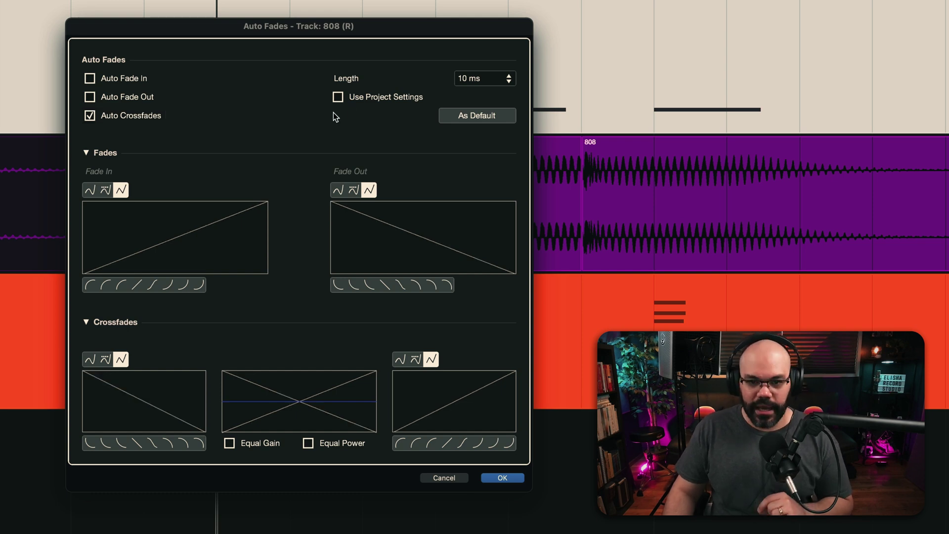
Step: Enable Use Project Settings and choose a gently rounded convex fade-in curve and an S-shaped fade-out curve
{"action": "left_click", "coordinate": [338, 97]}
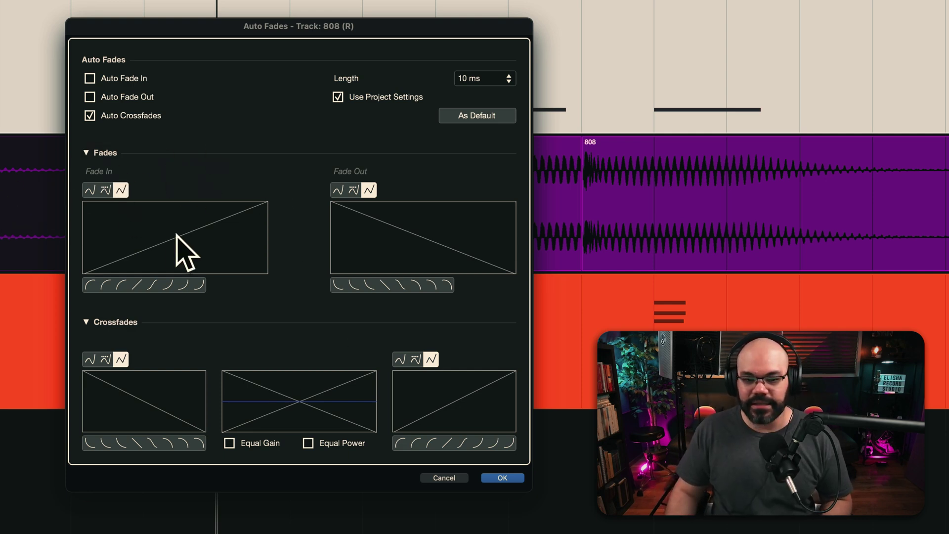
{"action": "left_click", "coordinate": [125, 287]}
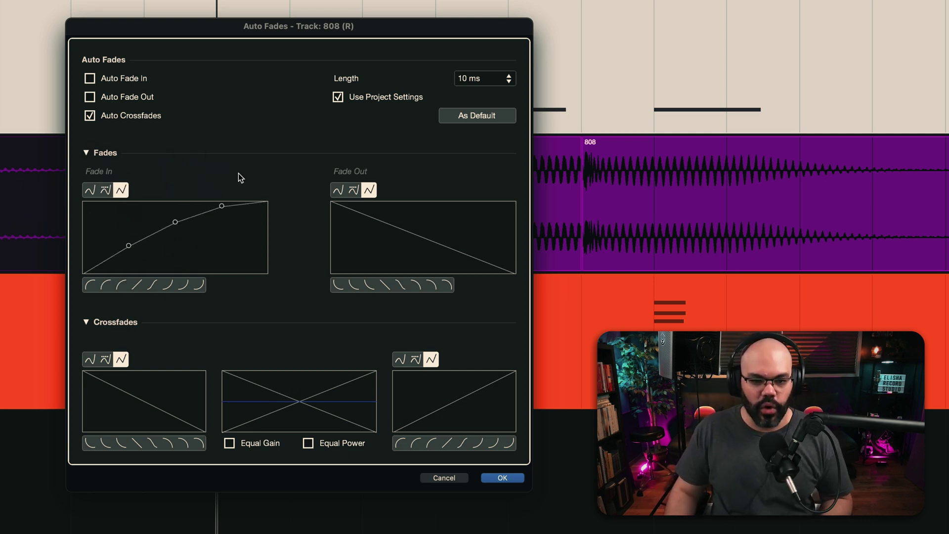
{"action": "left_click", "coordinate": [401, 287]}
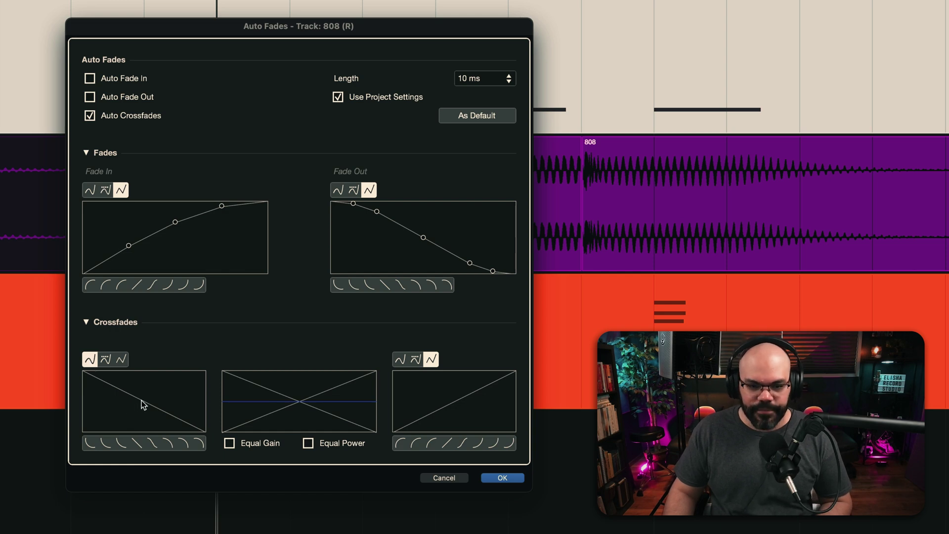
Step: Reshape the outgoing crossfade curve by hand and try its different interpolation types
{"action": "left_click_drag", "start_coordinate": [143, 405], "coordinate": [110, 422]}
{"action": "left_click", "coordinate": [104, 359]}
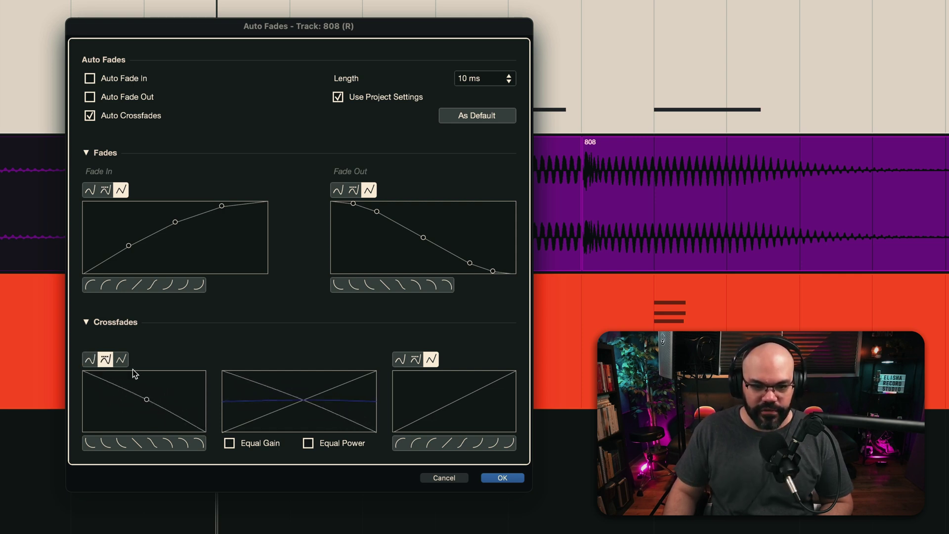
{"action": "left_click", "coordinate": [121, 360]}
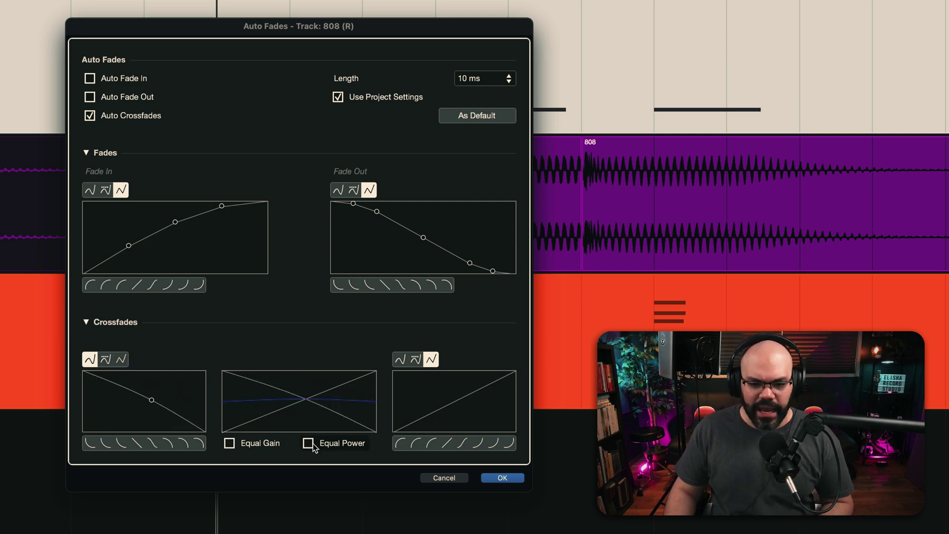
Step: Compare Equal Gain with Equal Power, keep Equal Power for the crossfades, and apply the auto fades to the project settings
{"action": "left_click", "coordinate": [308, 443]}
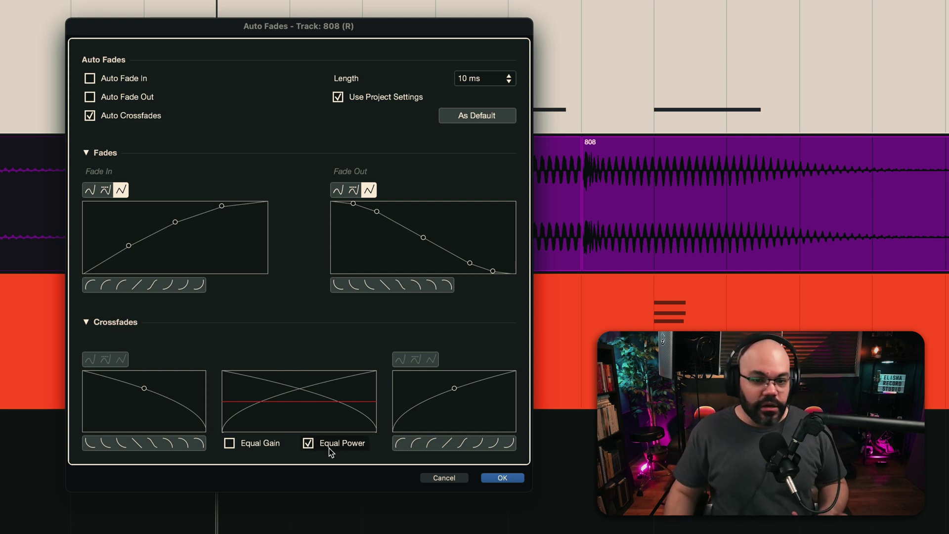
{"action": "left_click", "coordinate": [229, 443]}
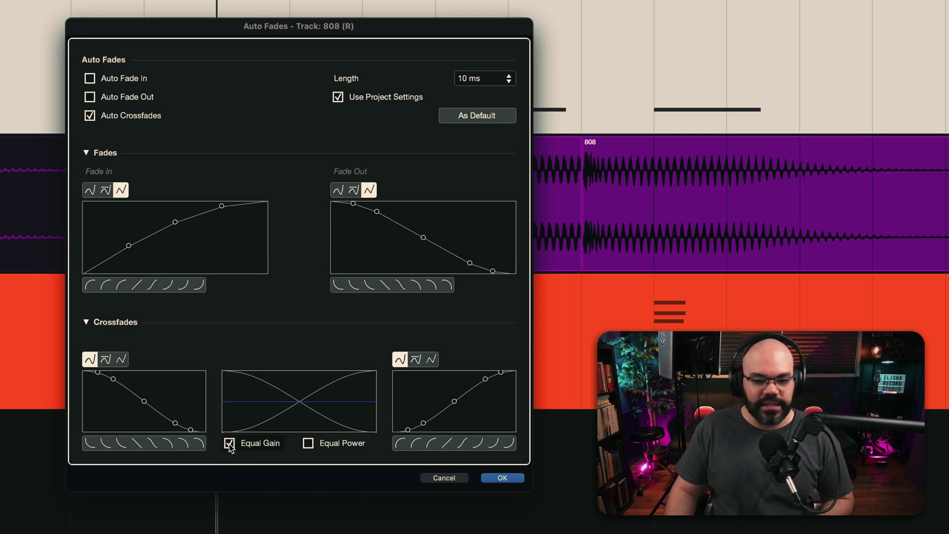
{"action": "left_click", "coordinate": [230, 443]}
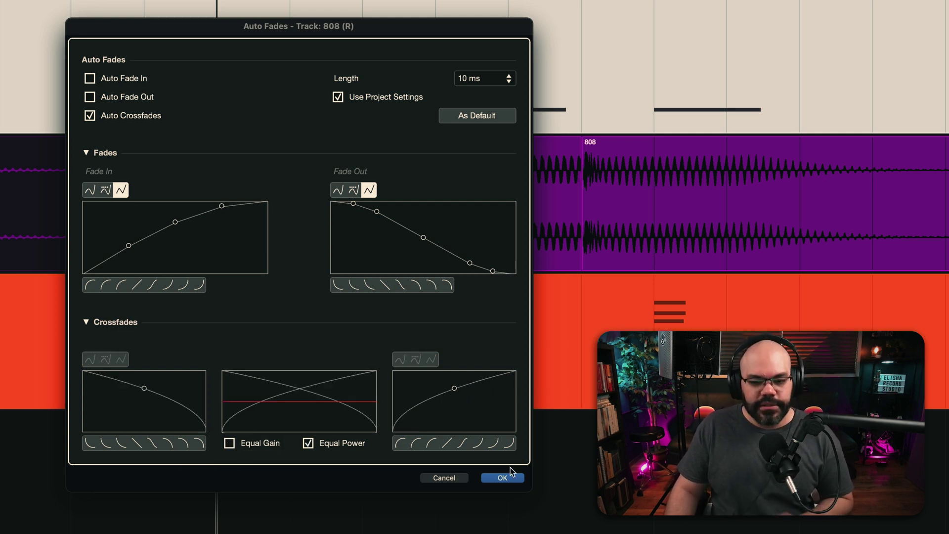
{"action": "left_click", "coordinate": [504, 480]}
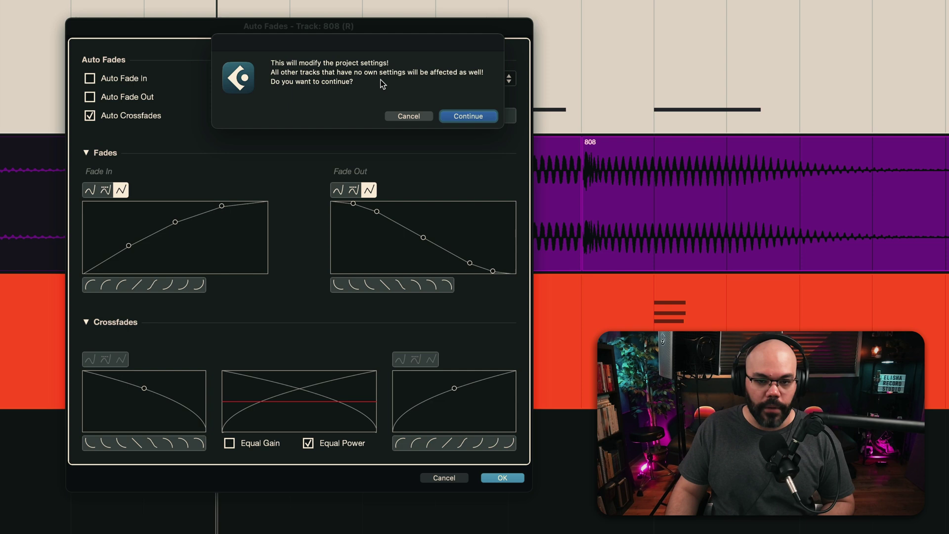
{"action": "left_click", "coordinate": [469, 116]}
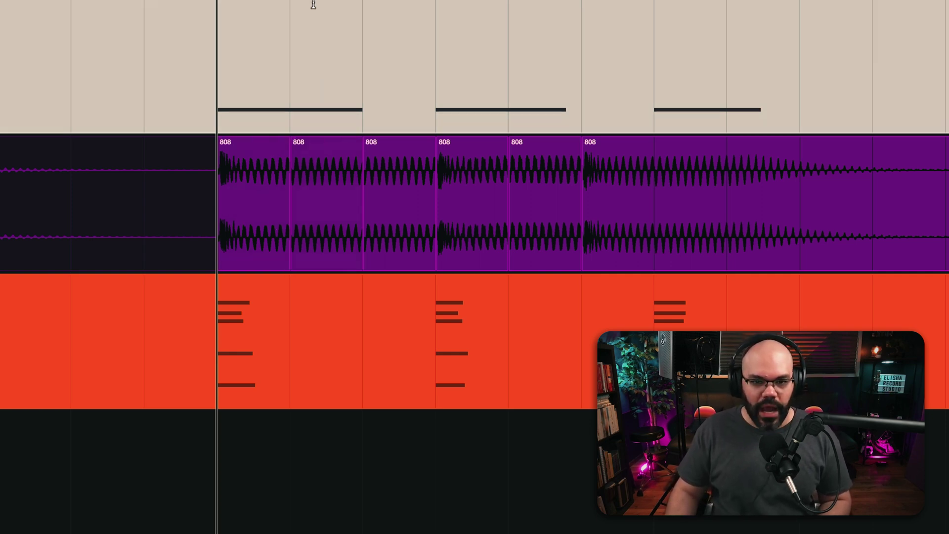
Step: Examine the cuts between the 808 slices up close and play the edited part from its first hit
{"action": "left_click_drag", "start_coordinate": [286, 0], "coordinate": [281, 6]}
{"action": "key", "text": "minus"}
{"action": "key", "text": "minus"}
{"action": "key", "text": "minus"}
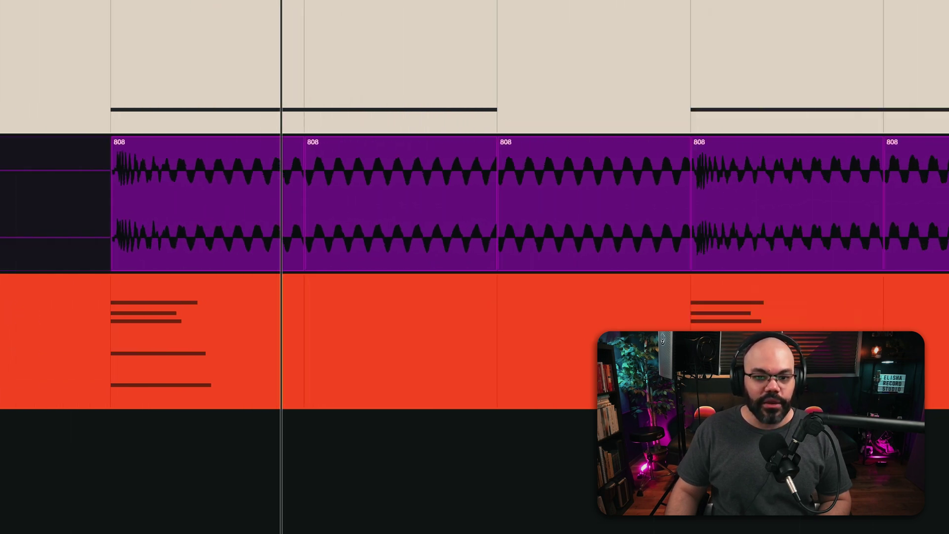
{"action": "left_click", "coordinate": [302, 228]}
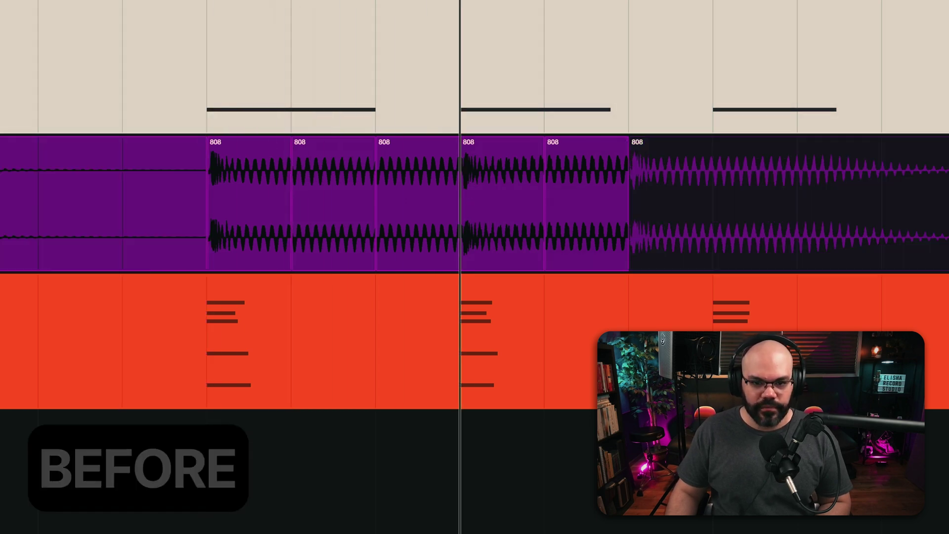
{"action": "left_click", "coordinate": [206, 1]}
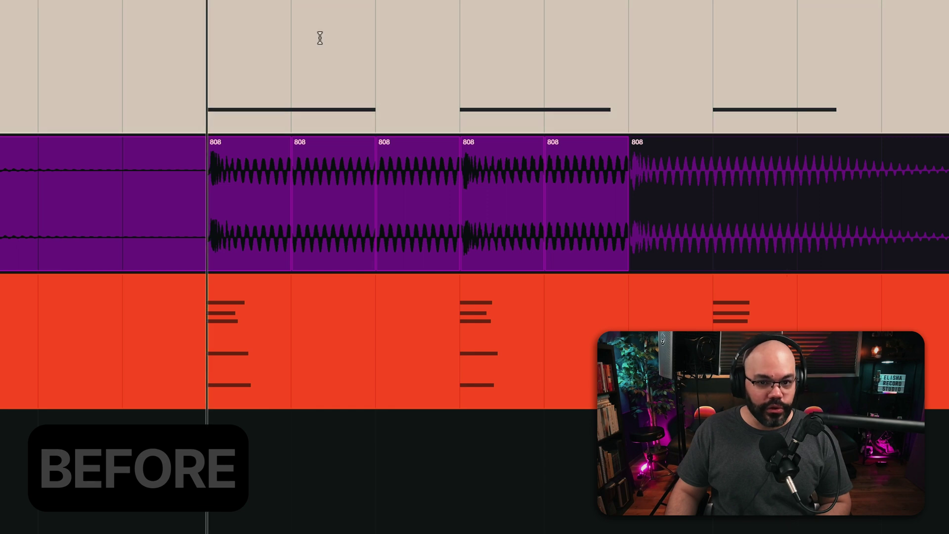
{"action": "key", "text": "space"}
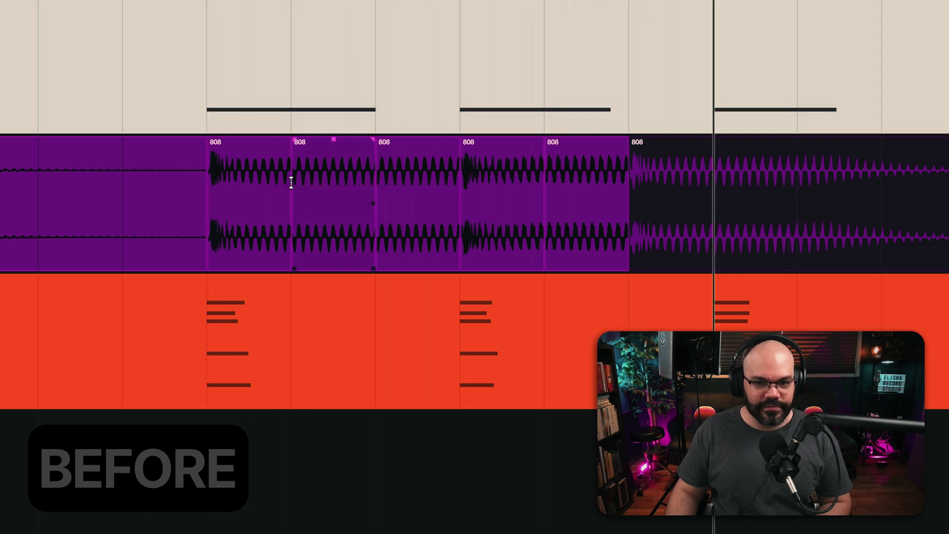
Step: Enable Auto Crossfades for the 808 track and play the edited slices again to compare the cuts
{"action": "key", "text": "space"}
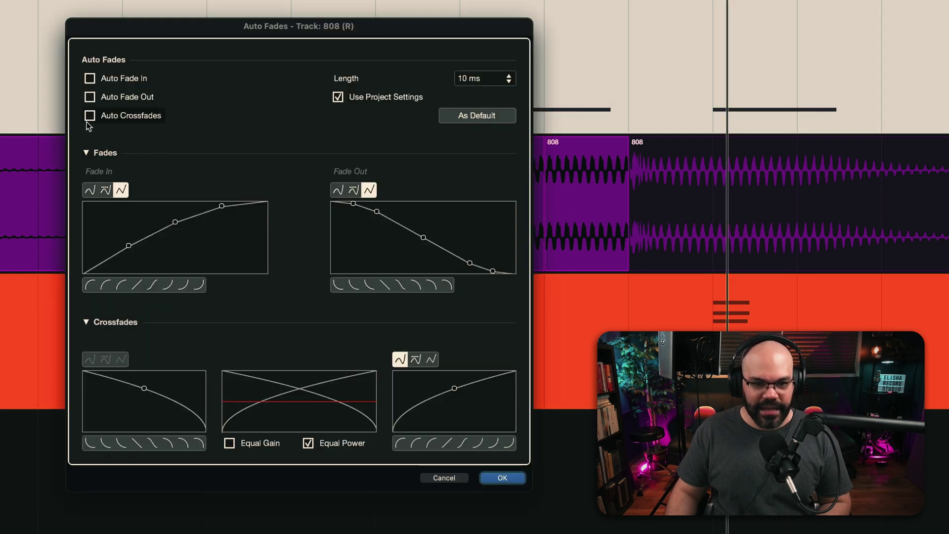
{"action": "left_click", "coordinate": [501, 478]}
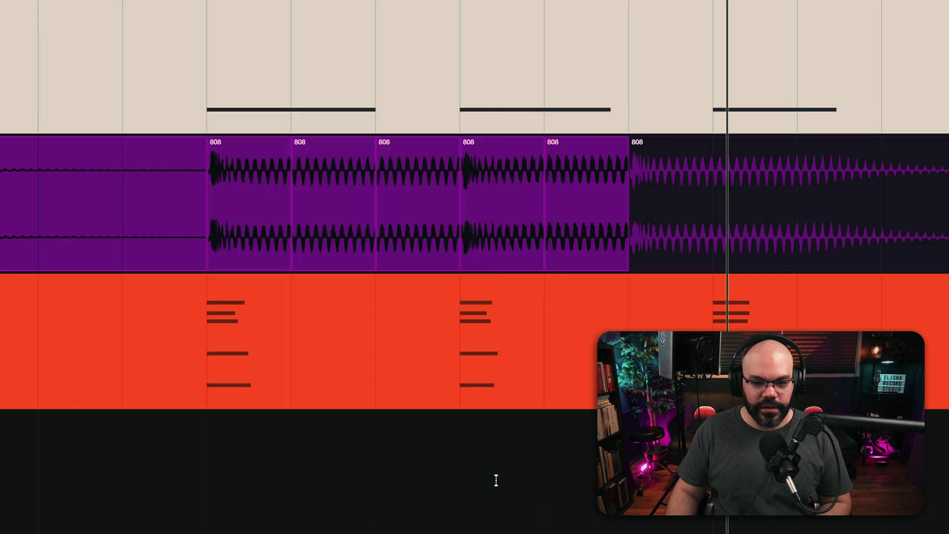
{"action": "key", "text": "KP_0"}
{"action": "key", "text": "space"}
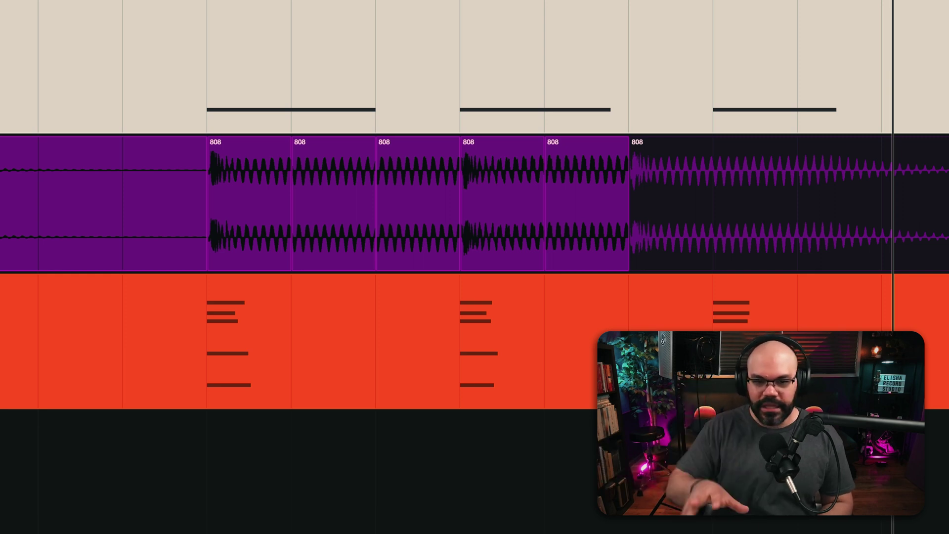
Step: Select the first two short 808 slices at the edited hit and crossfade them
{"action": "left_click", "coordinate": [284, 2]}
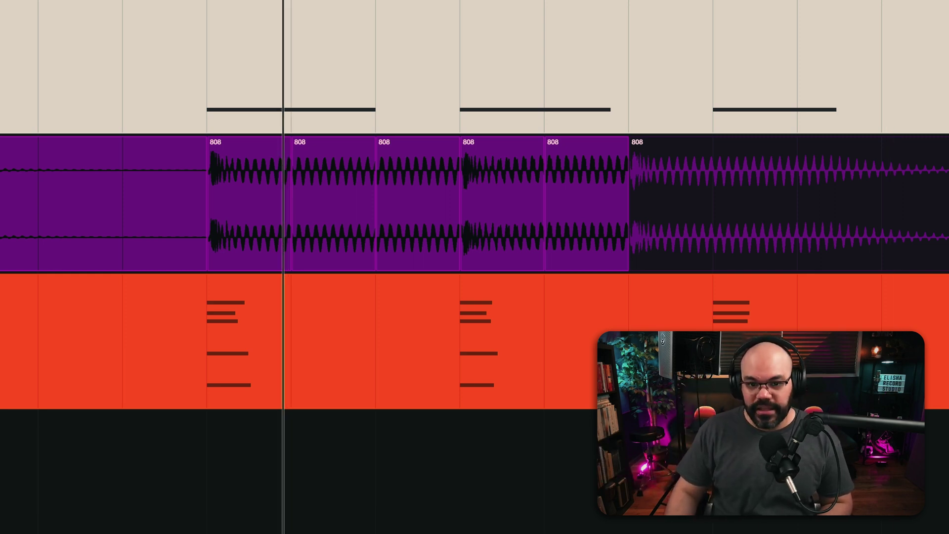
{"action": "left_click_drag", "start_coordinate": [283, 0], "coordinate": [278, 2]}
{"action": "scroll", "coordinate": [278, 4], "scroll_direction": "down", "scroll_amount": 10}
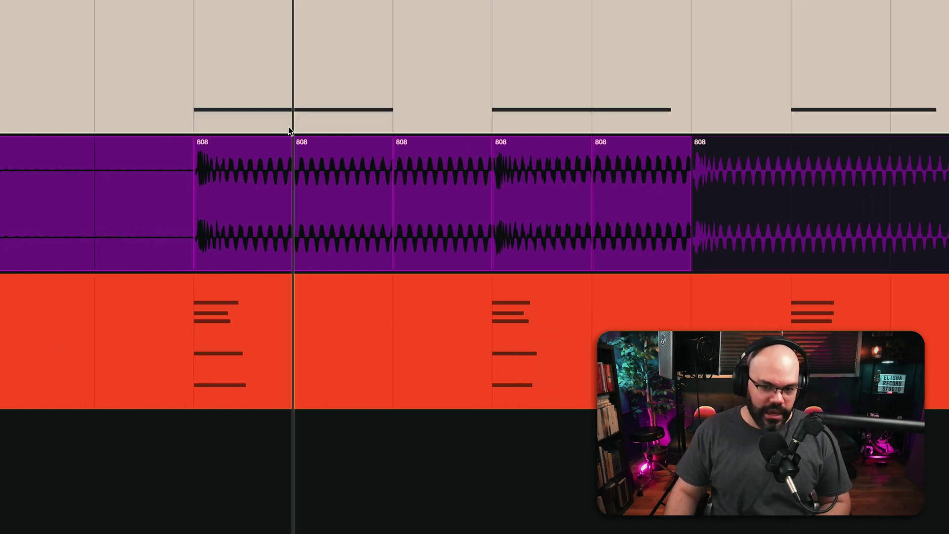
{"action": "left_click", "coordinate": [275, 223]}
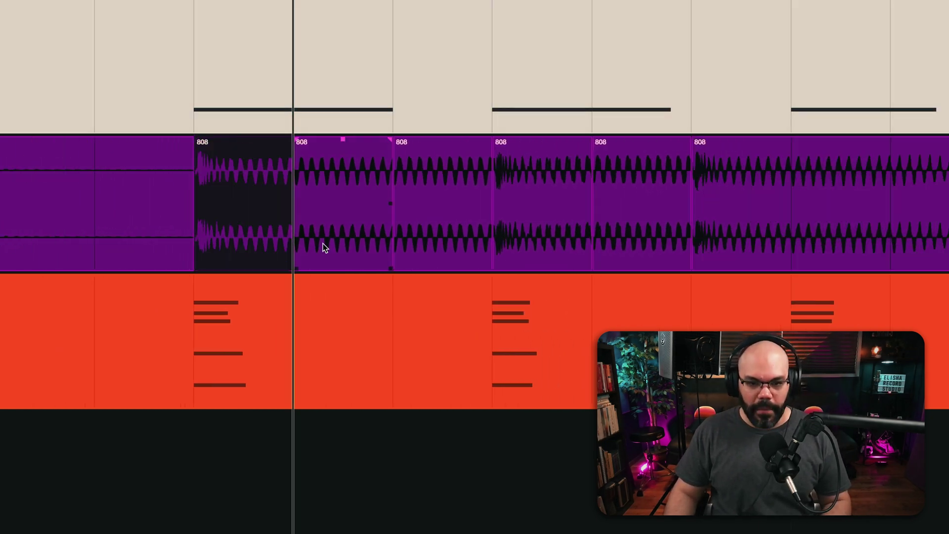
{"action": "left_click", "coordinate": [324, 247], "text": "shift"}
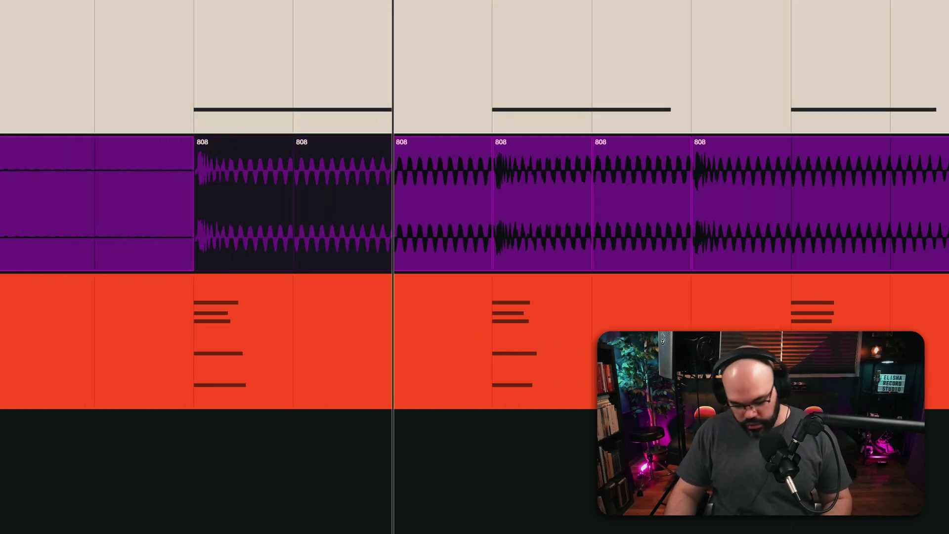
{"action": "key", "text": "x"}
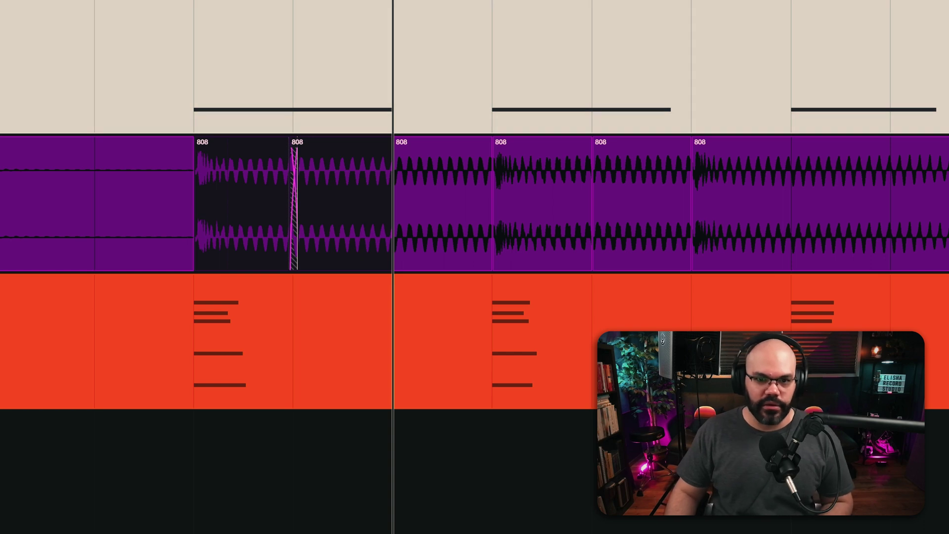
Step: Split the 808 clip at the brass chord just before the BRASS HITS part and at the next two grid lines
{"action": "mouse_move", "coordinate": [285, 1]}
{"action": "left_mouse_down"}
{"action": "mouse_move", "coordinate": [285, 17]}
{"action": "mouse_move", "coordinate": [284, 6]}
{"action": "left_mouse_up"}
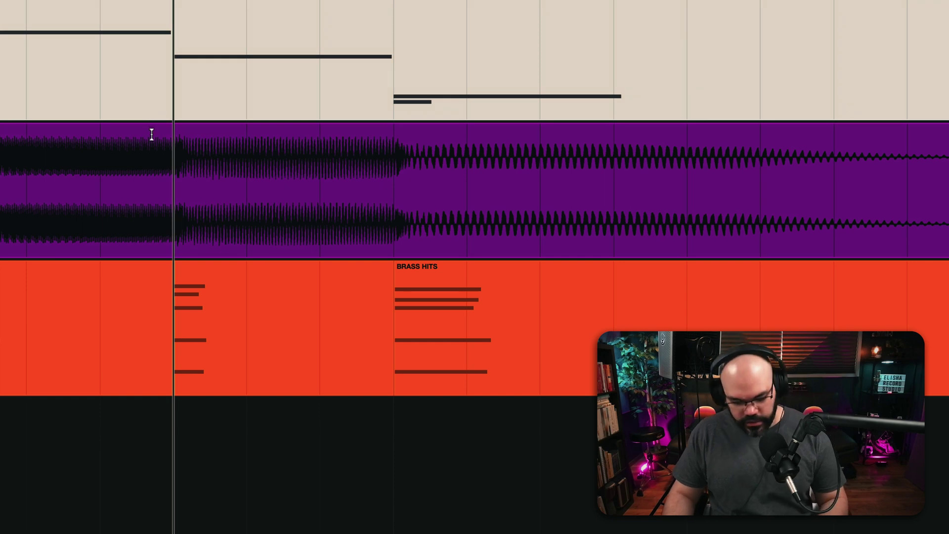
{"action": "left_click", "coordinate": [174, 212]}
{"action": "left_click", "coordinate": [247, 211]}
{"action": "left_click", "coordinate": [321, 211]}
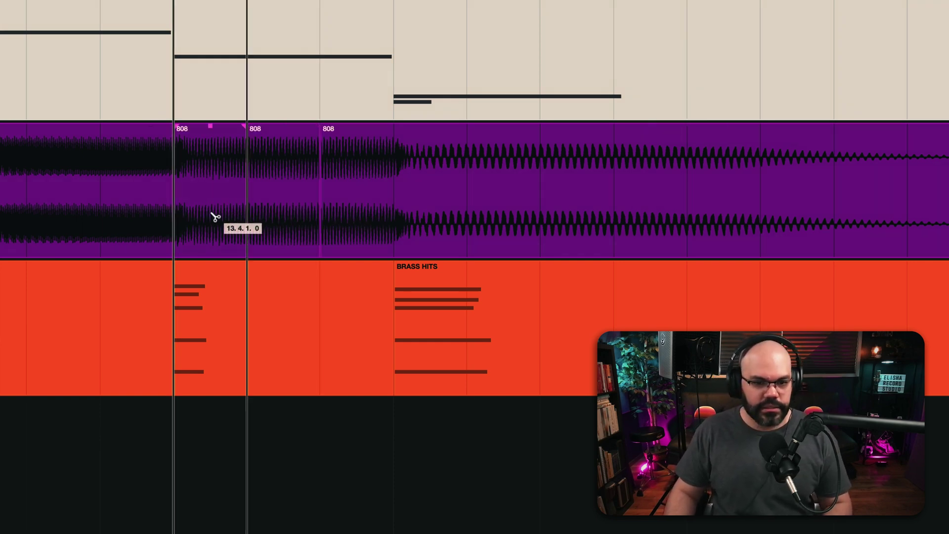
Step: Swap the positions of the two short 808 slices before the BRASS HITS part and play the result
{"action": "key", "text": "t"}
{"action": "key", "text": "t"}
{"action": "left_click", "coordinate": [229, 209]}
{"action": "key", "text": "Delete"}
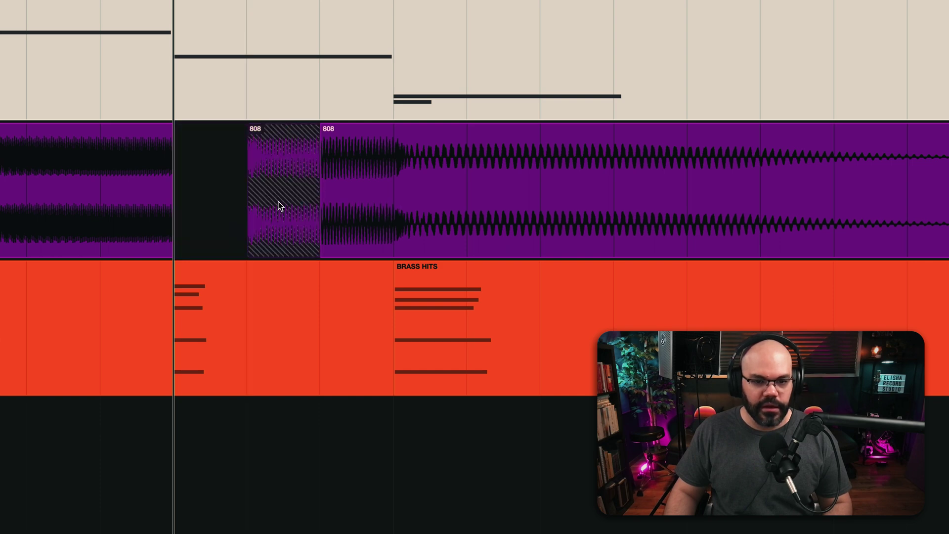
{"action": "left_click_drag", "start_coordinate": [281, 229], "coordinate": [230, 229]}
{"action": "left_click_drag", "start_coordinate": [343, 228], "coordinate": [291, 225]}
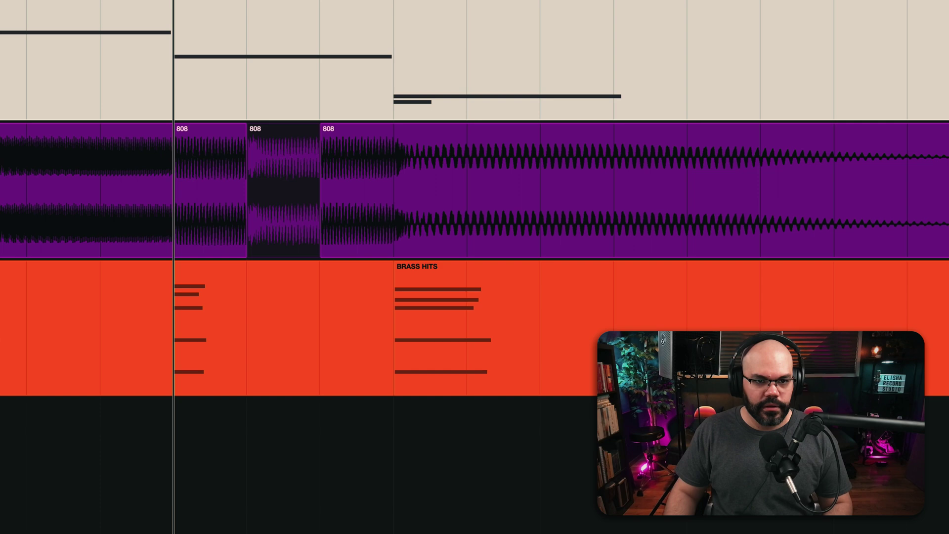
{"action": "key", "text": "KP_Subtract"}
{"action": "key", "text": "space"}
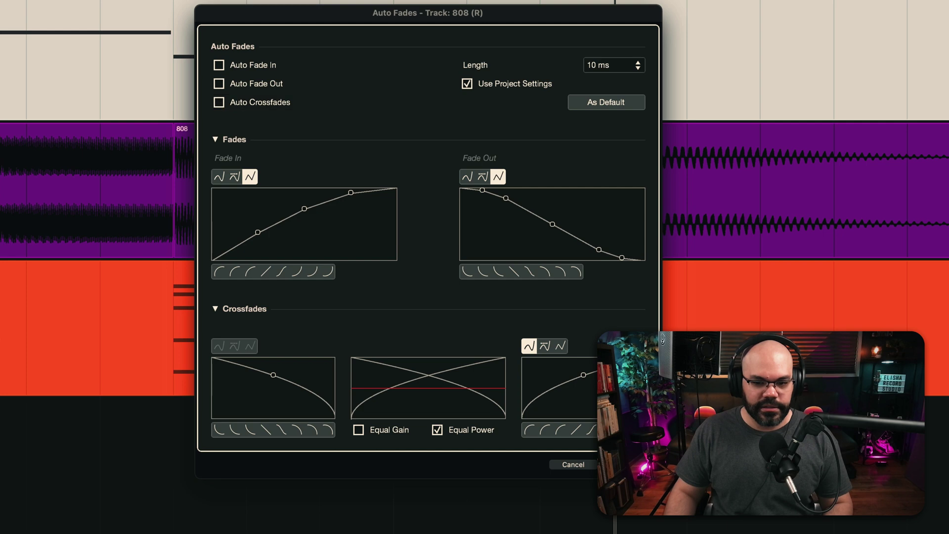
Step: Enable Auto Crossfades for the 808 track and replay the swapped slices from before the first cut
{"action": "left_click", "coordinate": [624, 464]}
{"action": "left_click", "coordinate": [94, 1]}
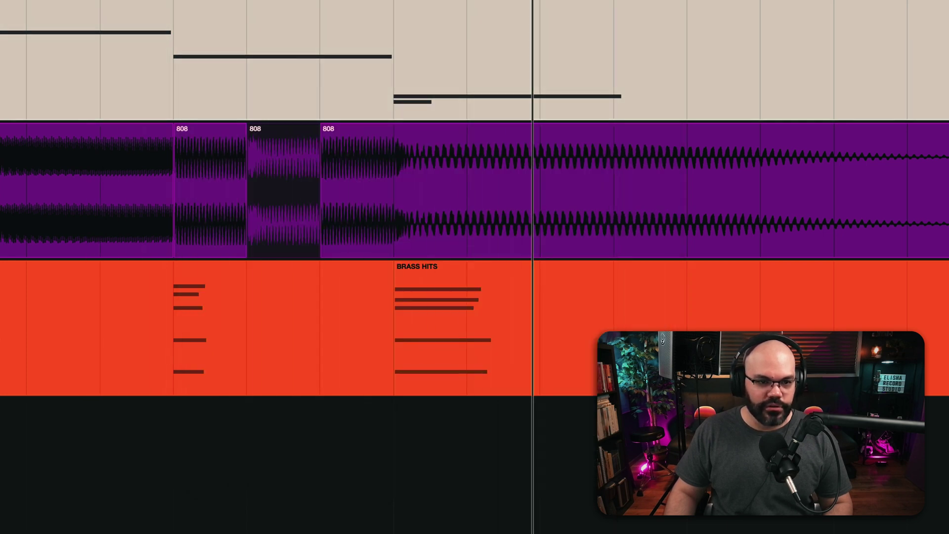
{"action": "key", "text": "space"}
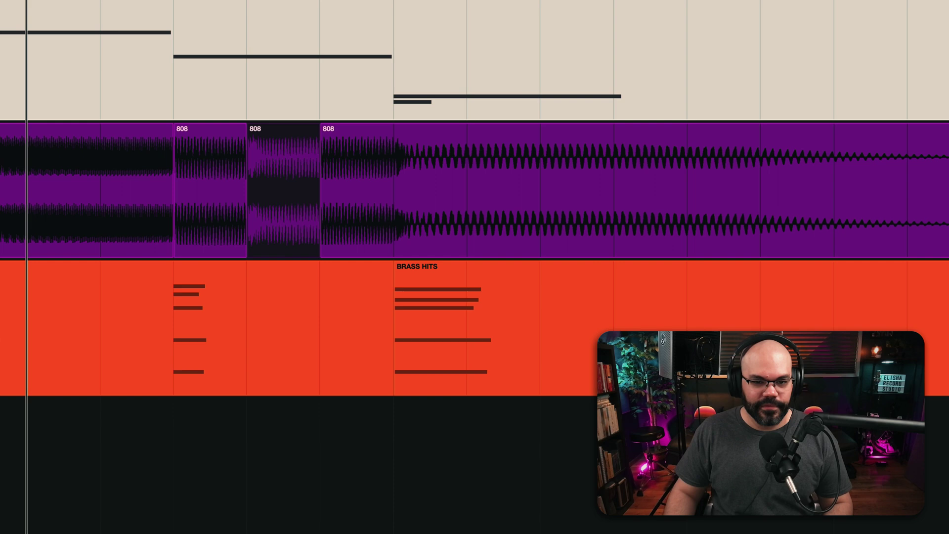
{"action": "key", "text": "space"}
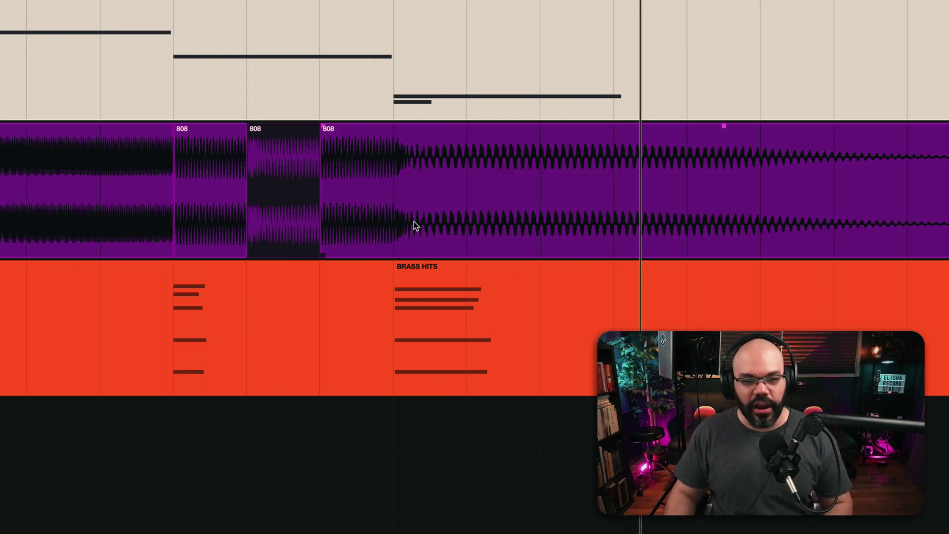
Step: Select the long 808 clip that follows the two swapped slices
{"action": "left_click", "coordinate": [363, 224]}
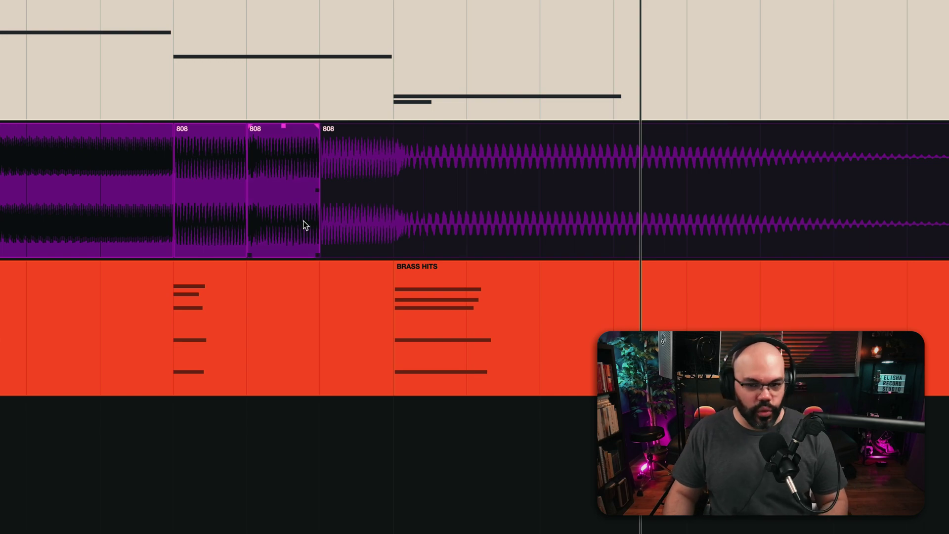